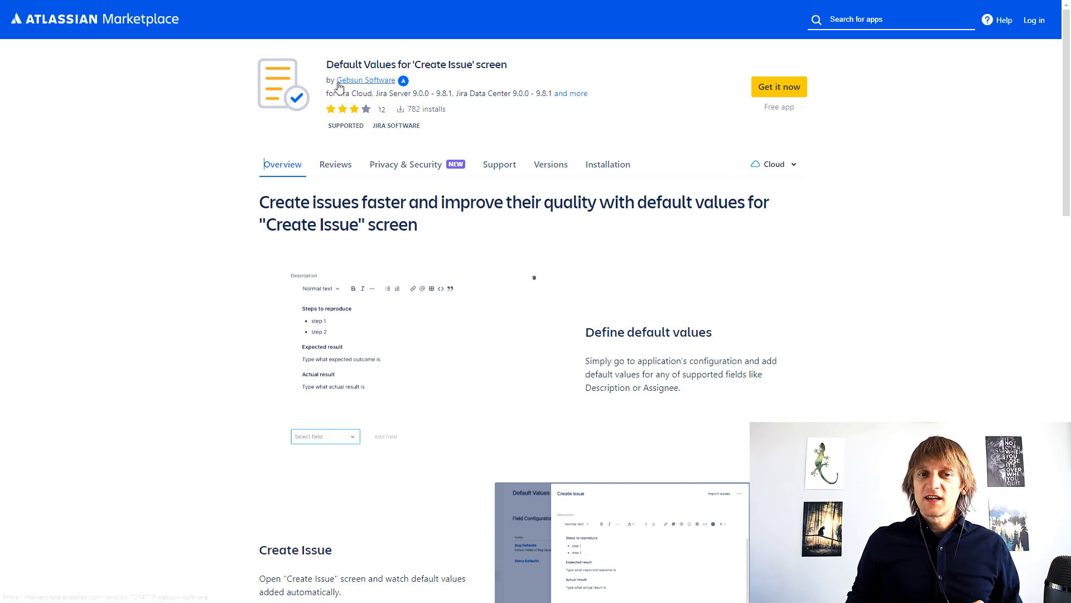
Step: Dismiss the partner program notice on the Default Values app page
left_click(428, 86)
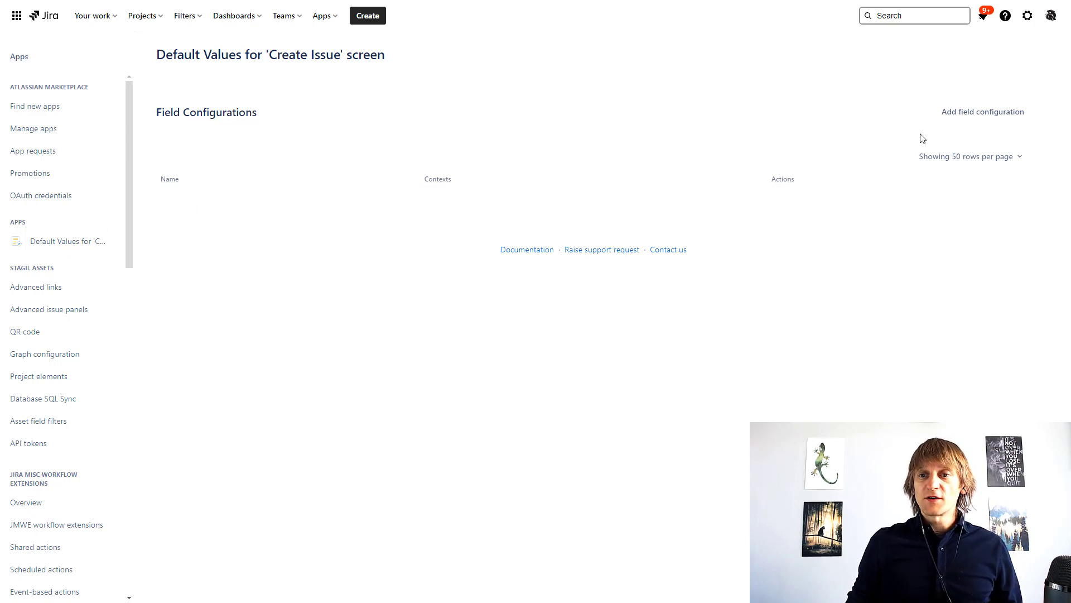
Step: Create a field configuration with 'Bug default values' as both its name and description
left_click(986, 122)
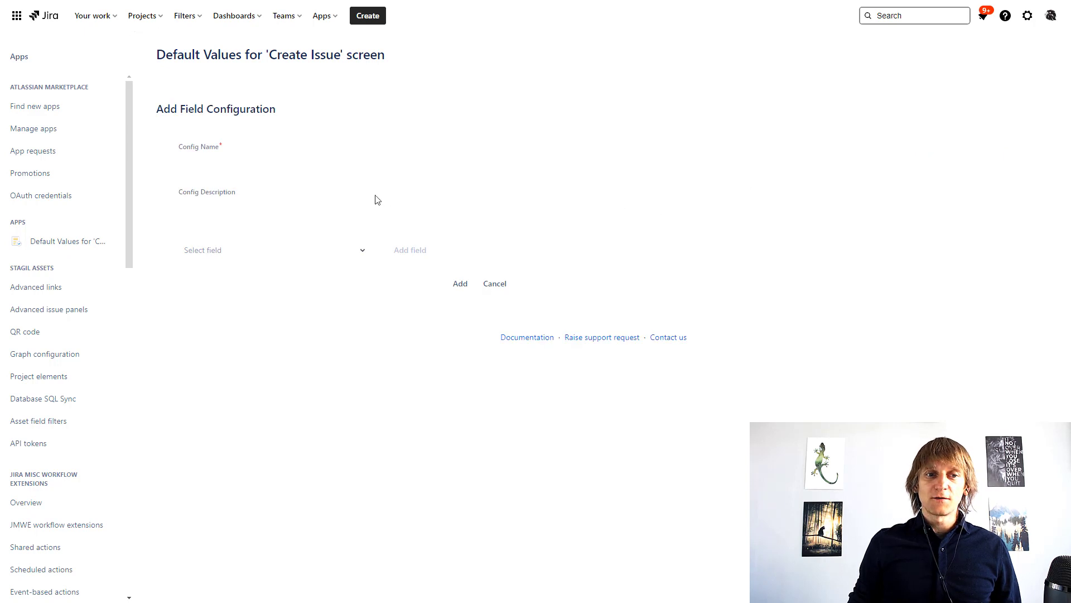
left_click(272, 165)
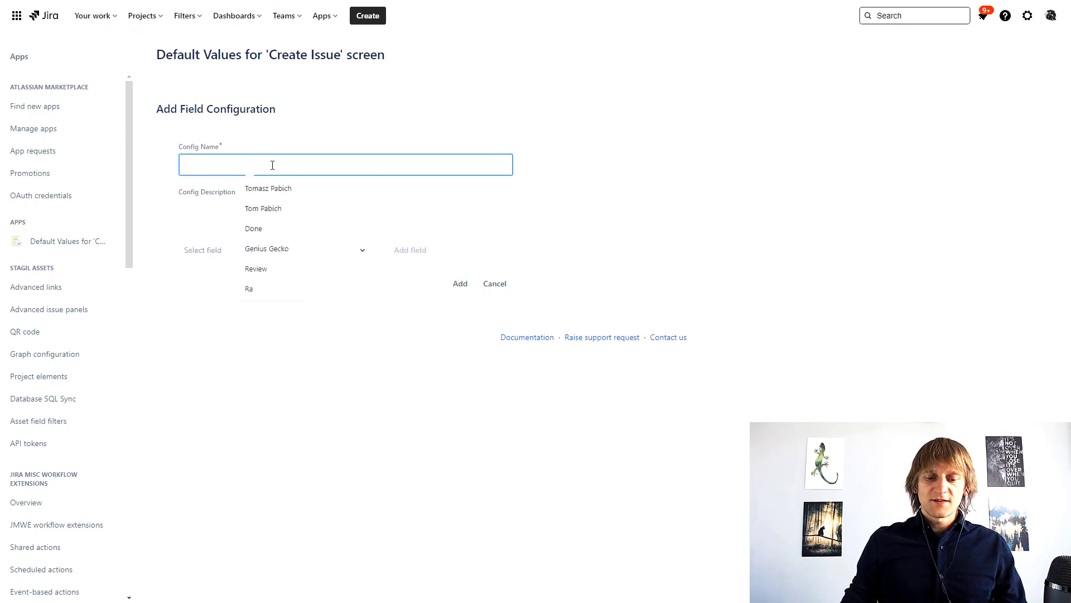
type("Bug defa")
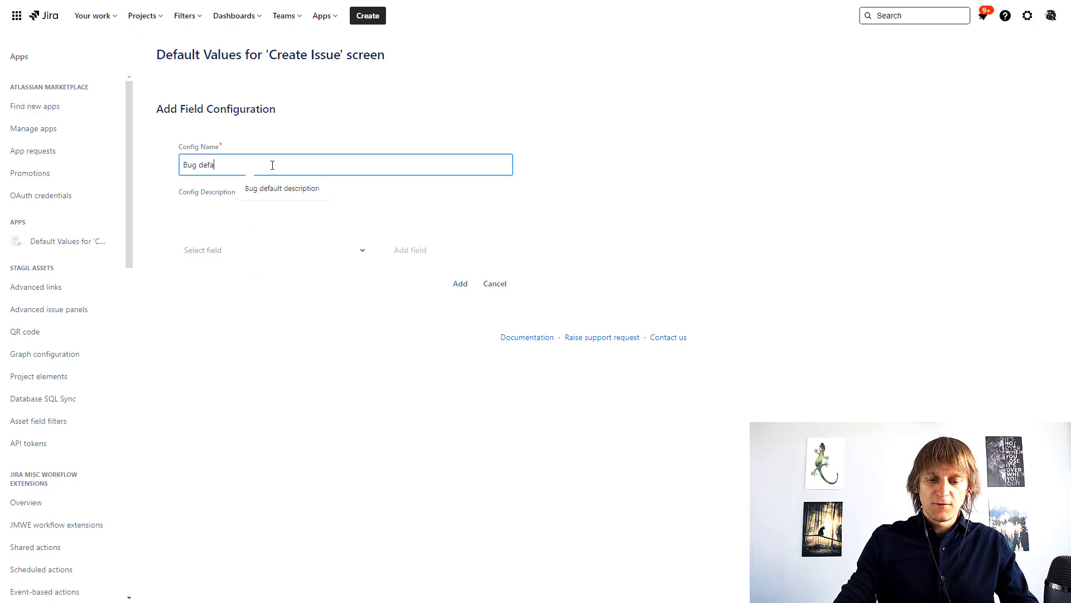
type("ult val")
key("ctrl+shift+Left")
key("ctrl+shift+Left")
key("ctrl+shift+Left")
key("ctrl+c")
key("Tab")
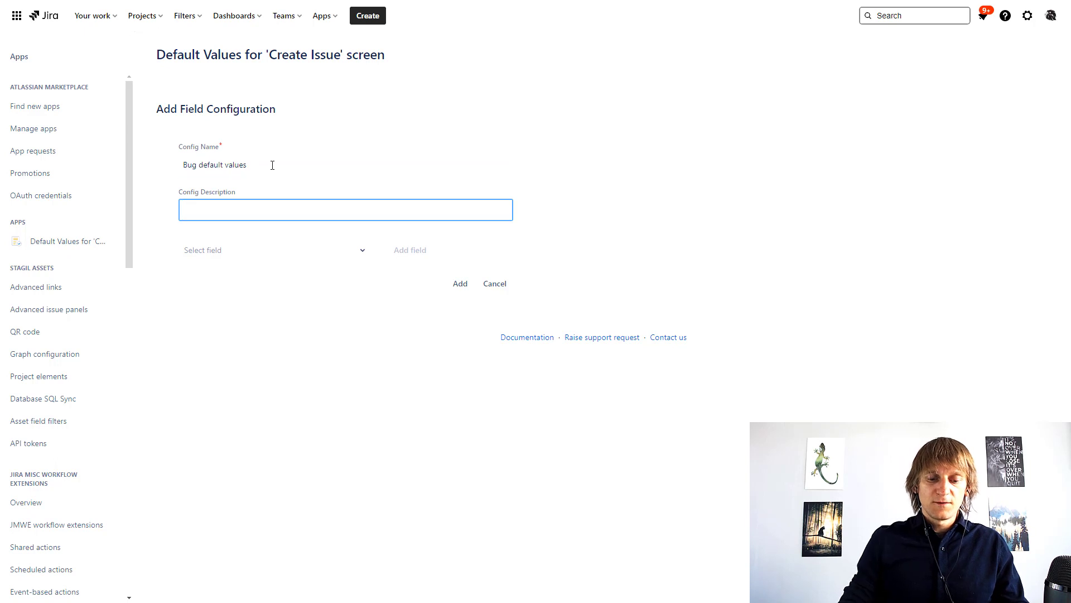
key("ctrl+v")
left_click(243, 255)
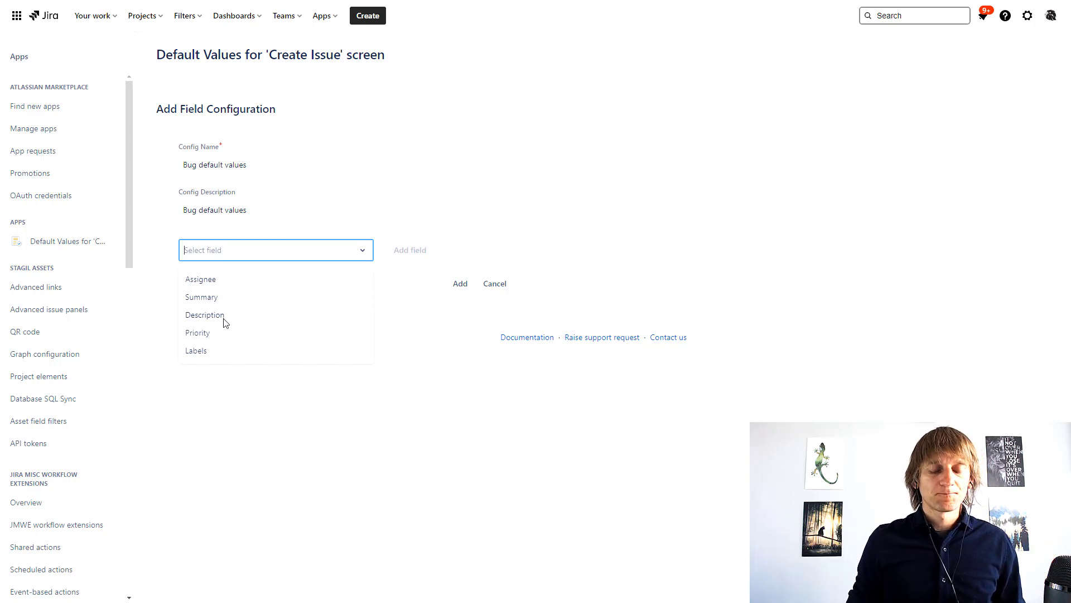
Step: Add Description as the field and type 'What was the result:' and an expected-result prompt
left_click(223, 317)
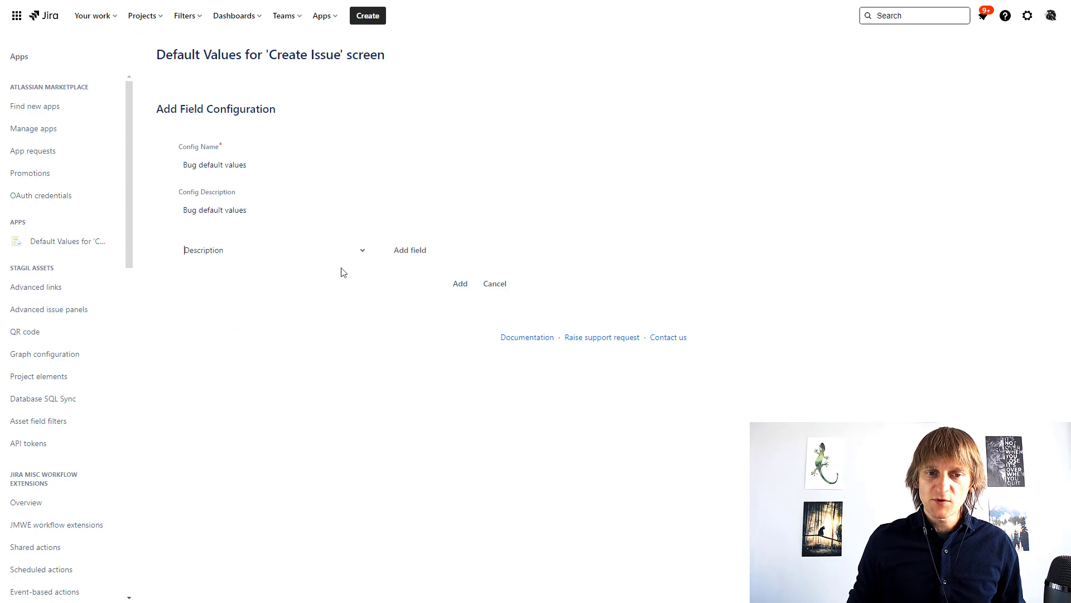
left_click(406, 250)
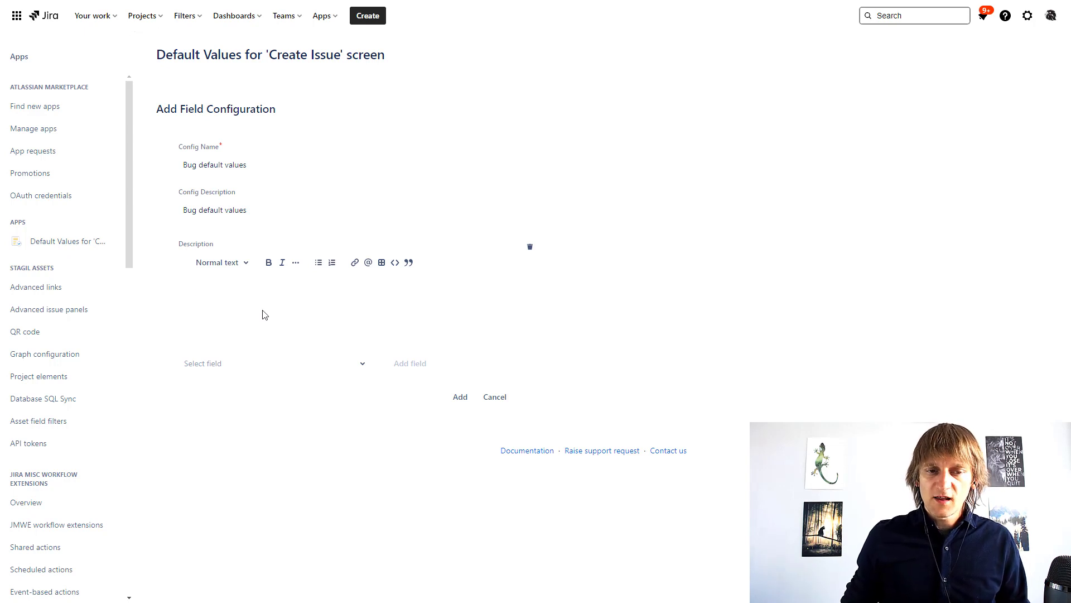
type("What wa")
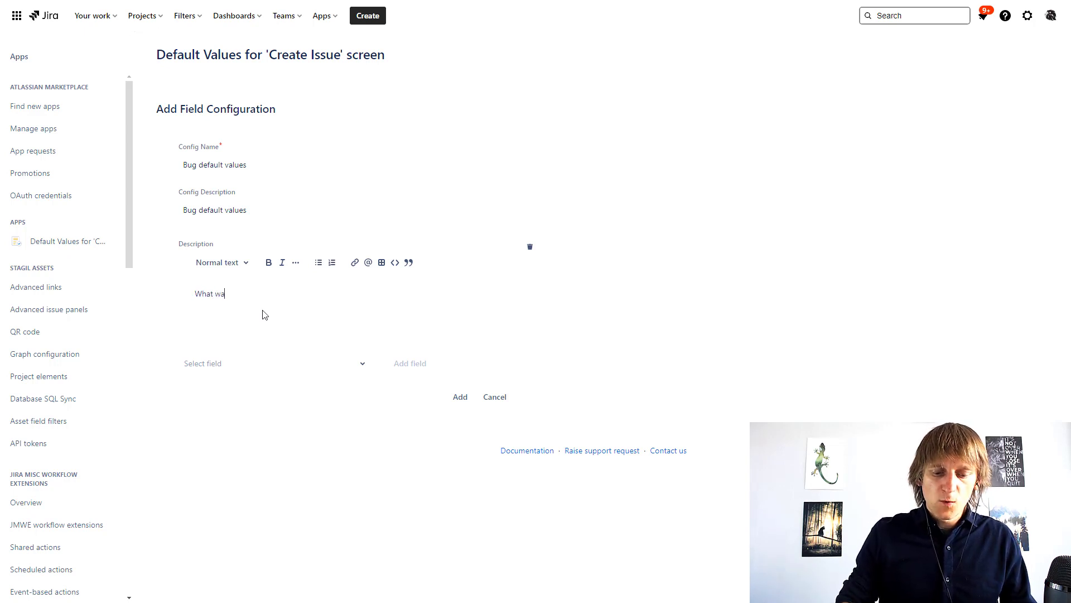
type("s the resul")
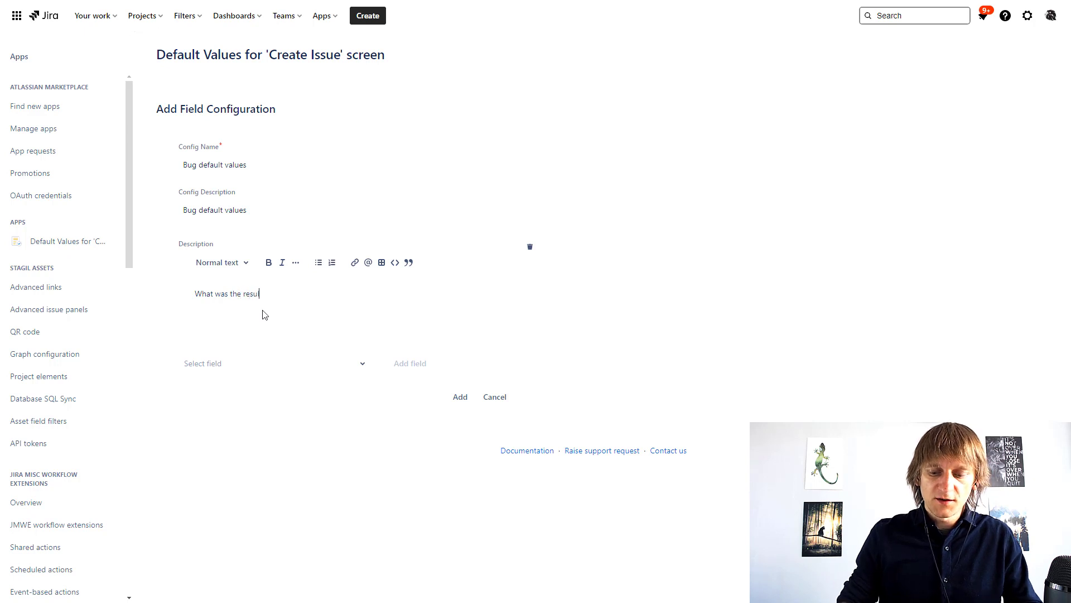
type("t:")
key("Return")
type("Waht is ")
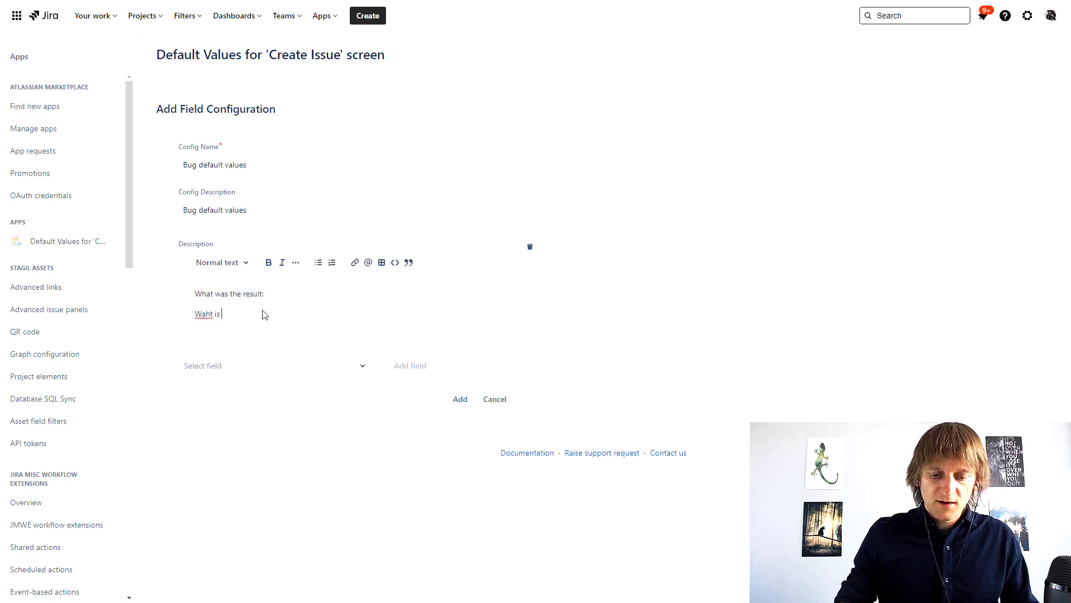
type("the expected")
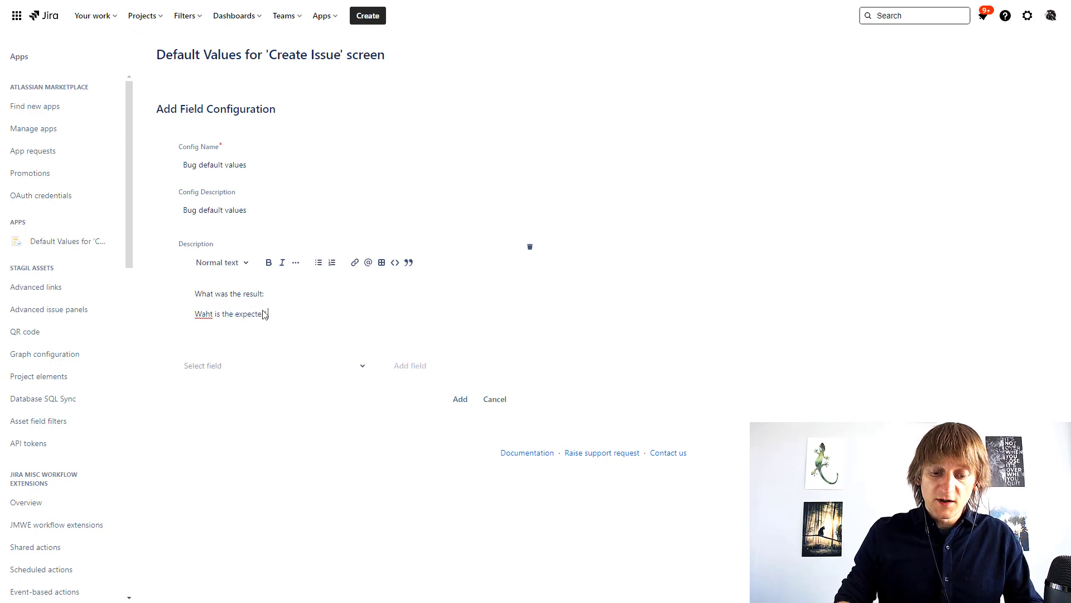
type(" result?")
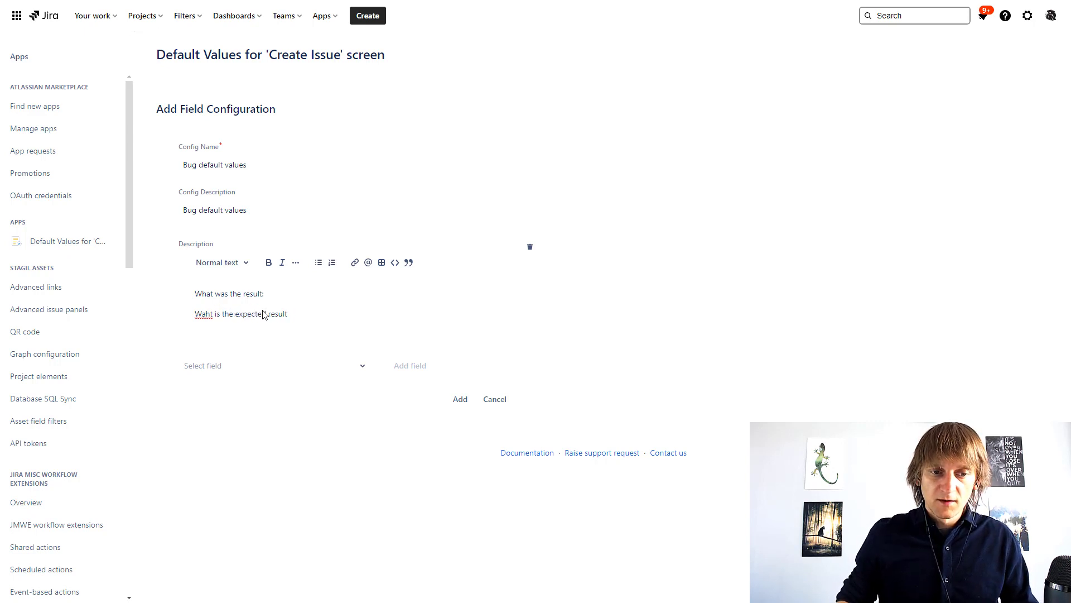
key("Return")
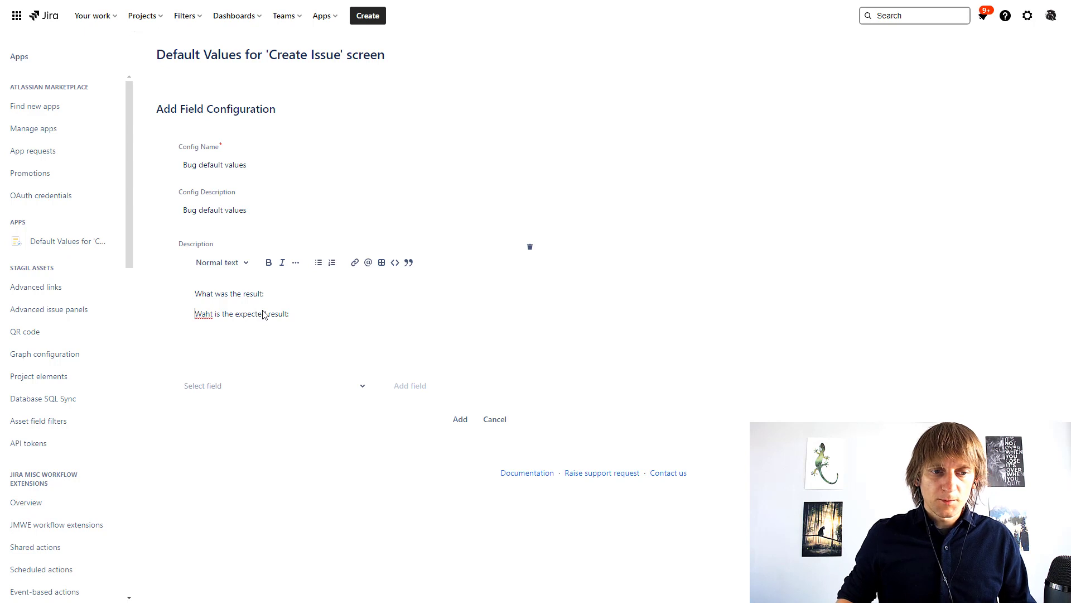
Step: Fix the 'Waht' and 'Environemnt' typos, adding 'Environment:' and 'How to reproduce:' lines
key("ctrl+shift+Right")
type("What")
key("Down")
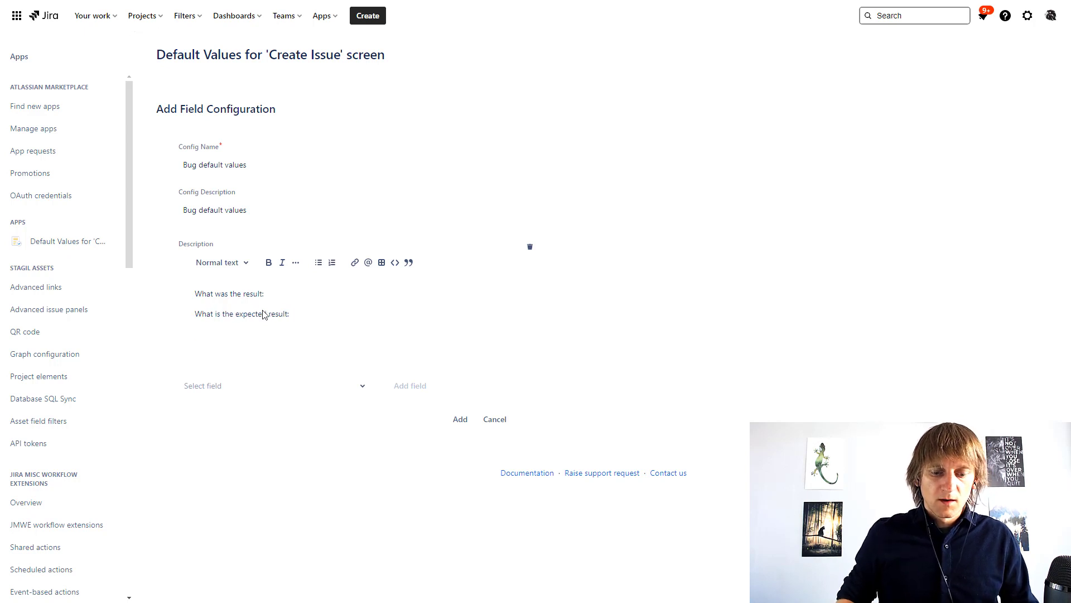
type("Enviro")
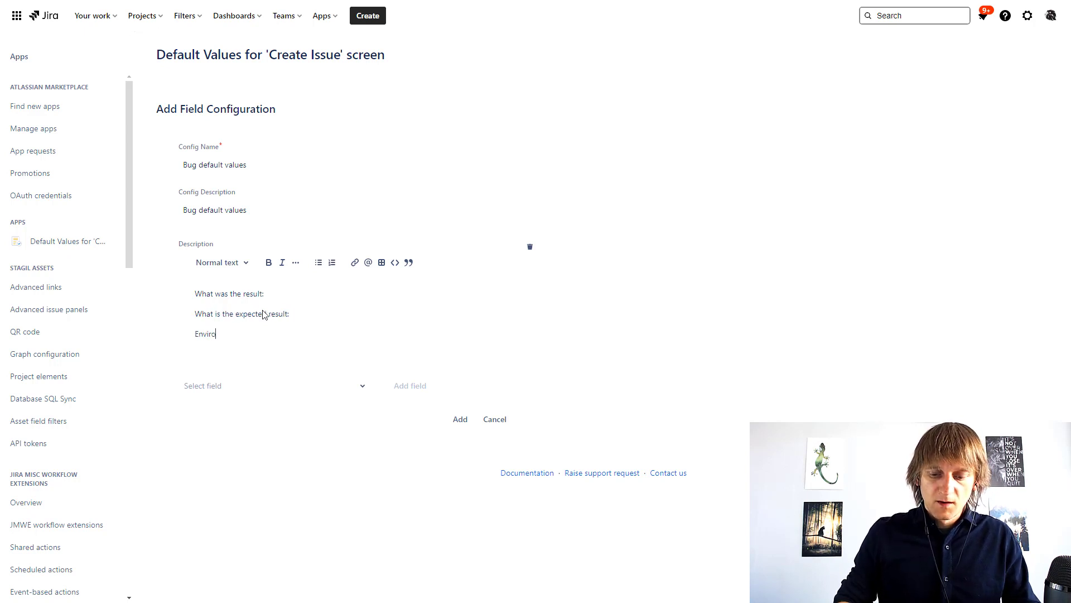
type("nemnt:")
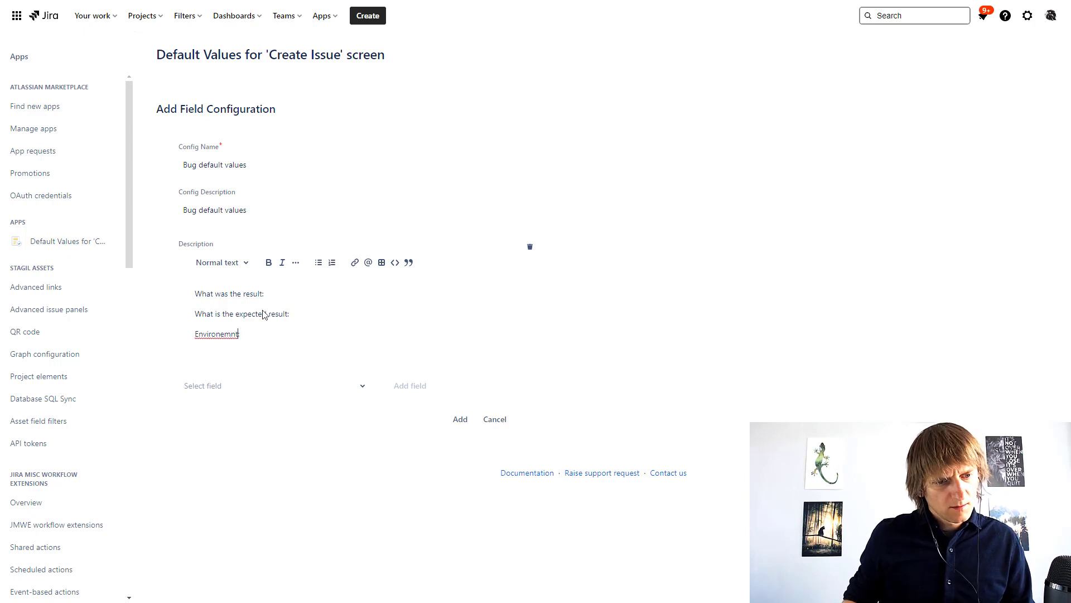
key("Left")
key("shift+Left")
key("shift+Left")
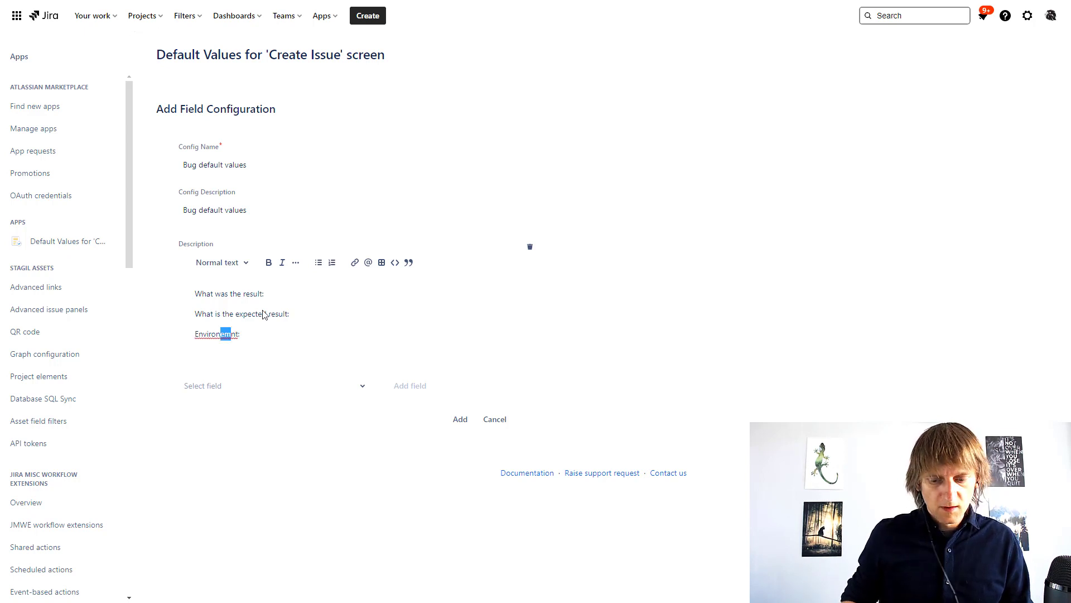
type("me")
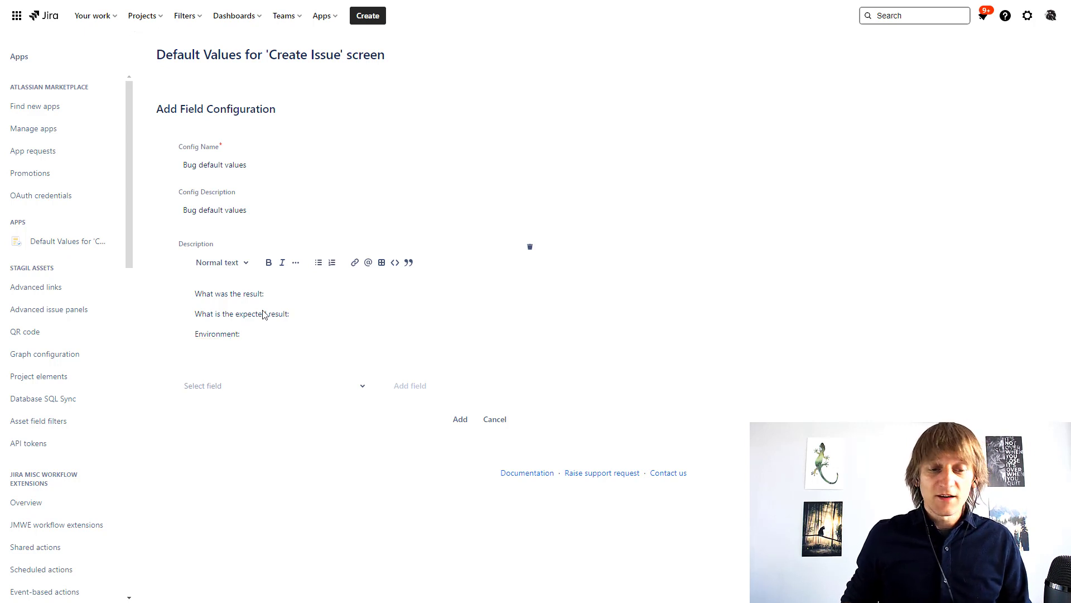
key("Return")
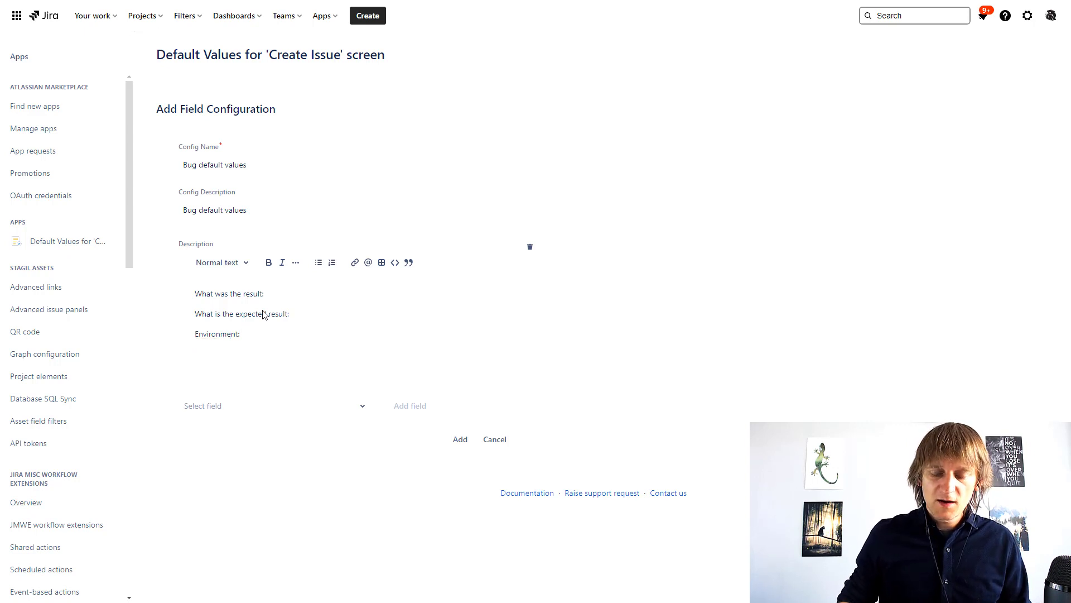
type("How ")
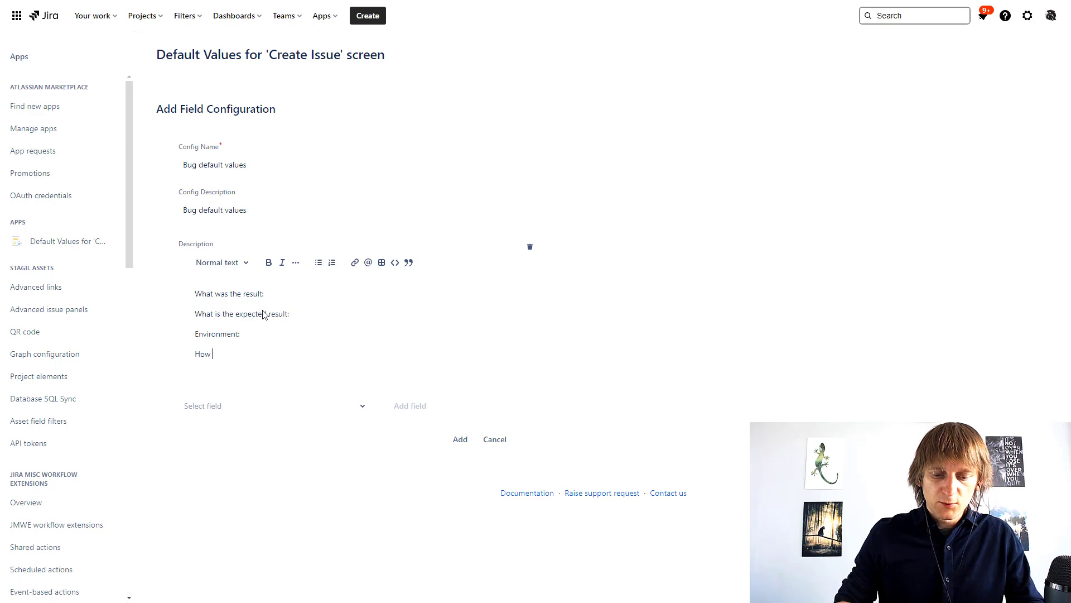
type("to reproduce:")
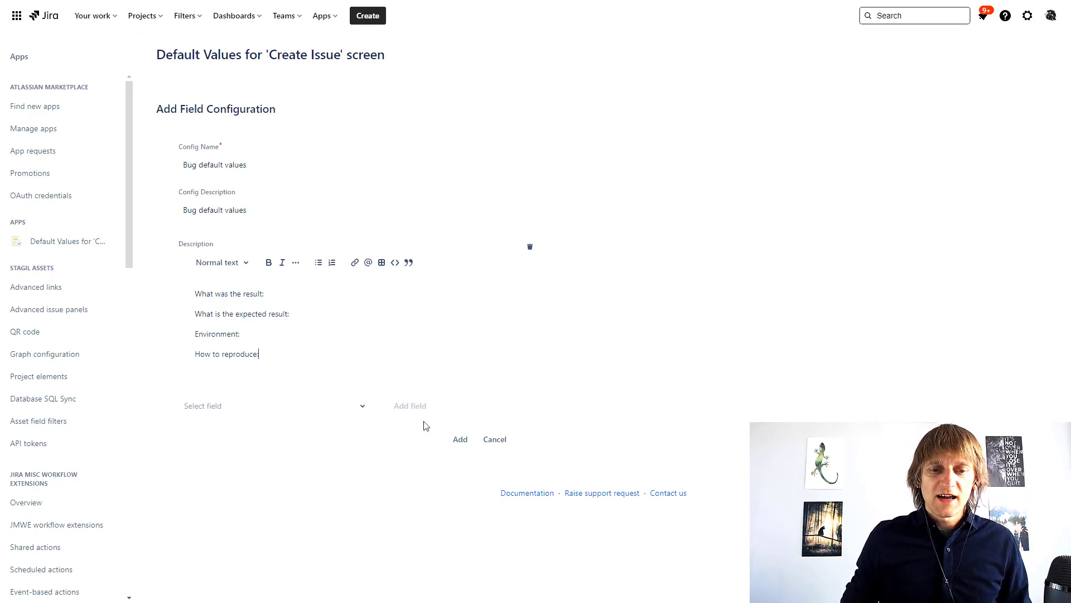
Step: Save the Bug default values configuration with its Description template
left_click(355, 410)
left_click(470, 405)
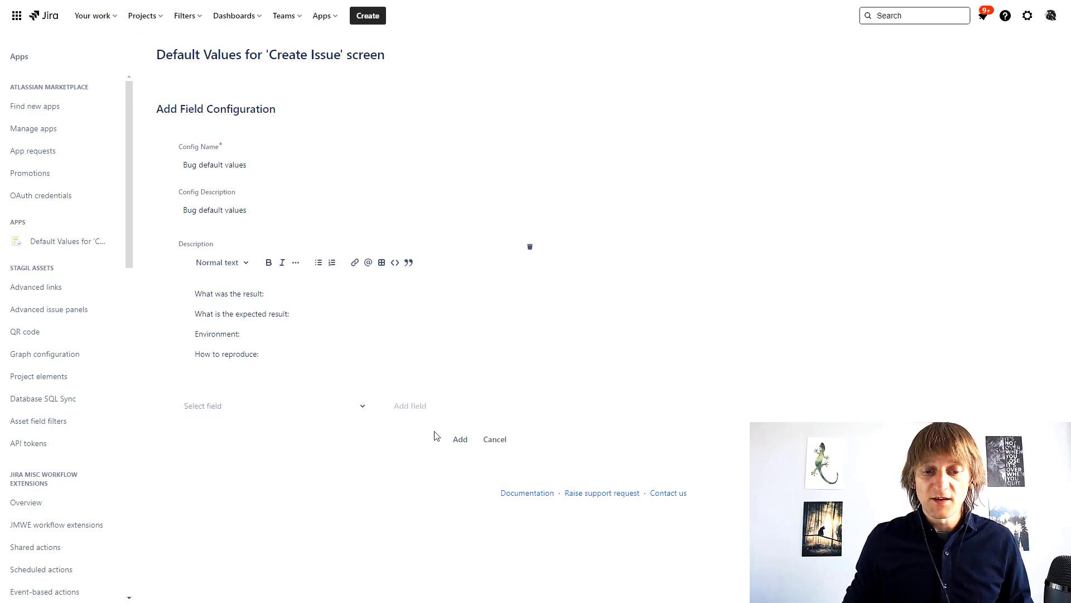
left_click(460, 441)
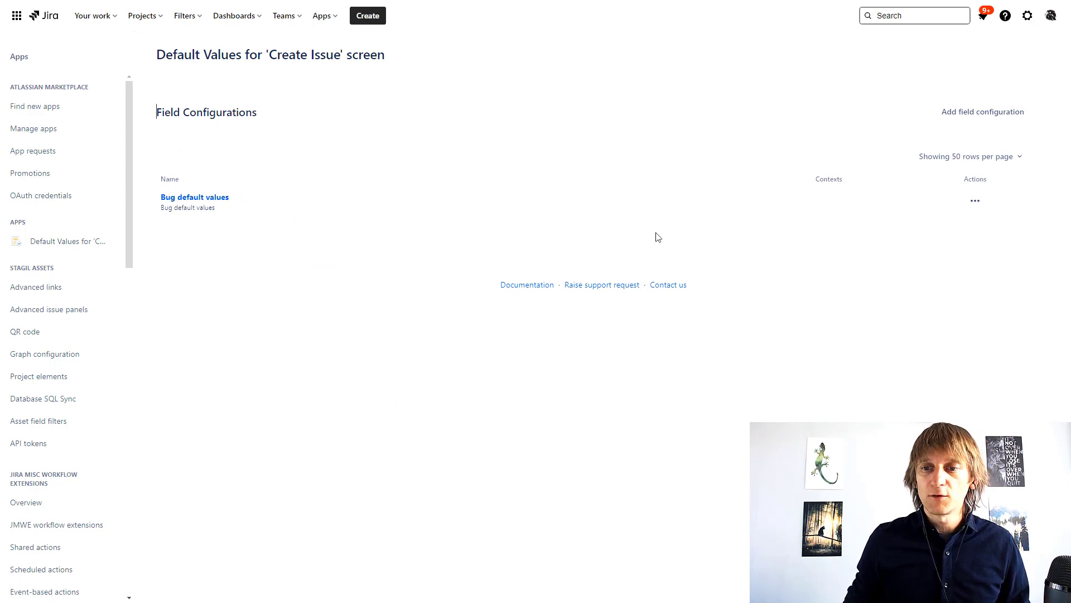
Step: Add a context to Bug default values for project Ambitious Army (AMA) and issue type Bug
left_click(975, 202)
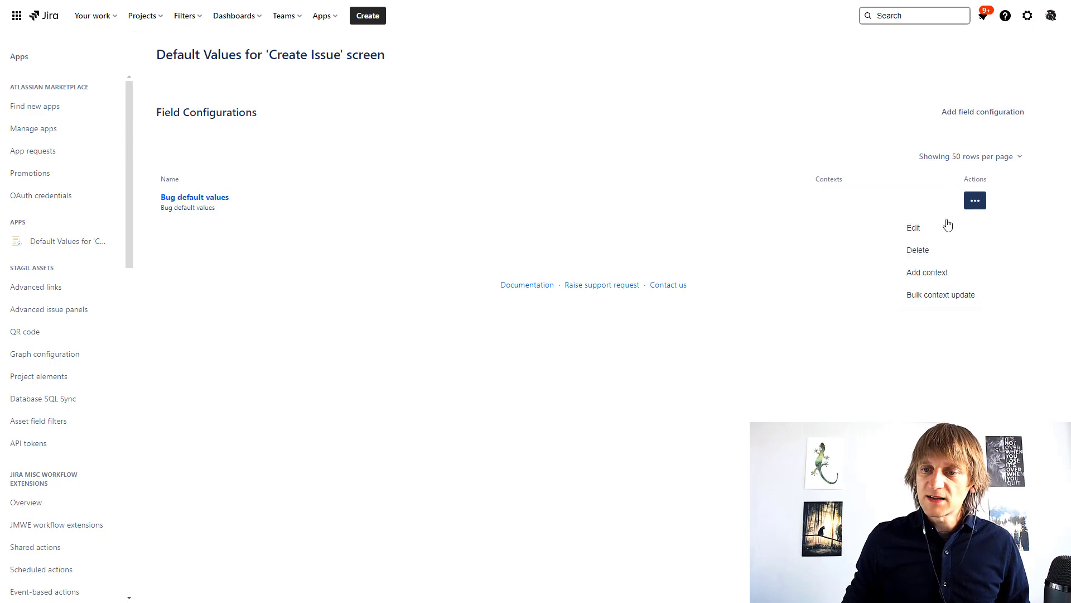
left_click(928, 273)
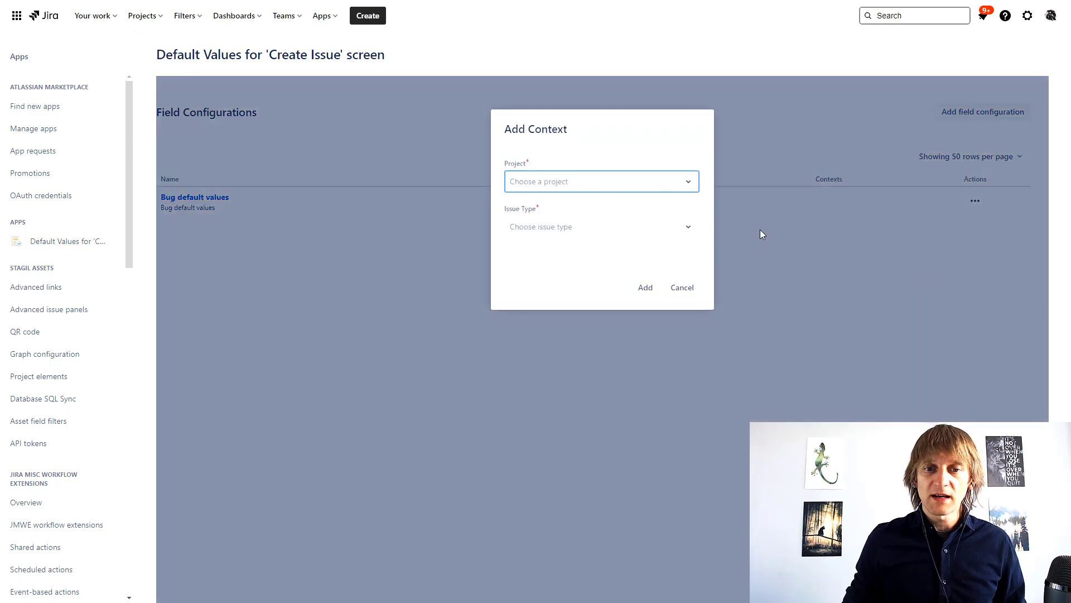
left_click(567, 183)
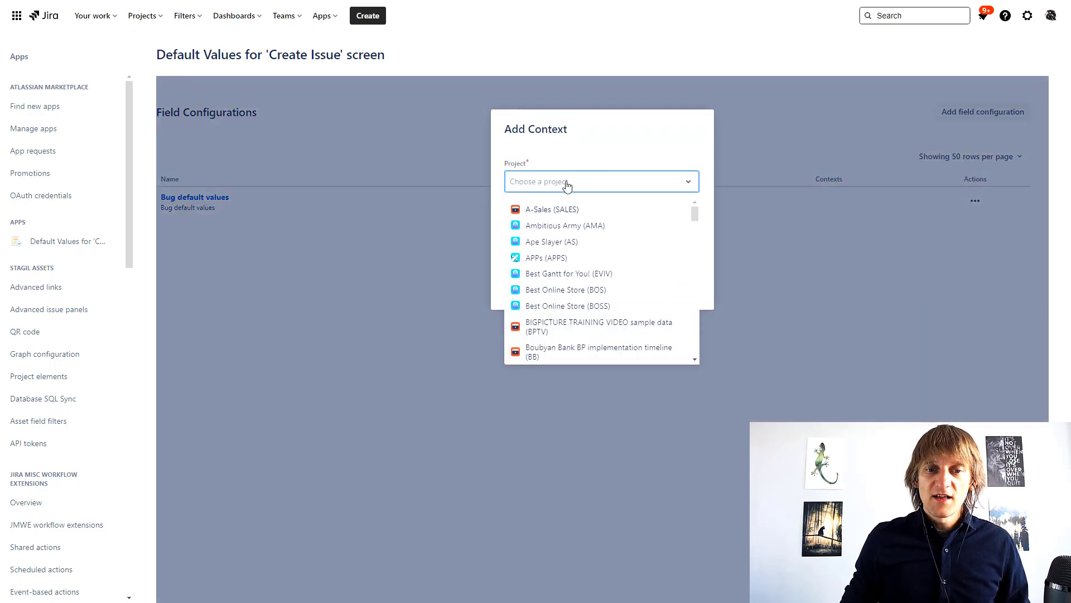
left_click(561, 226)
left_click(559, 229)
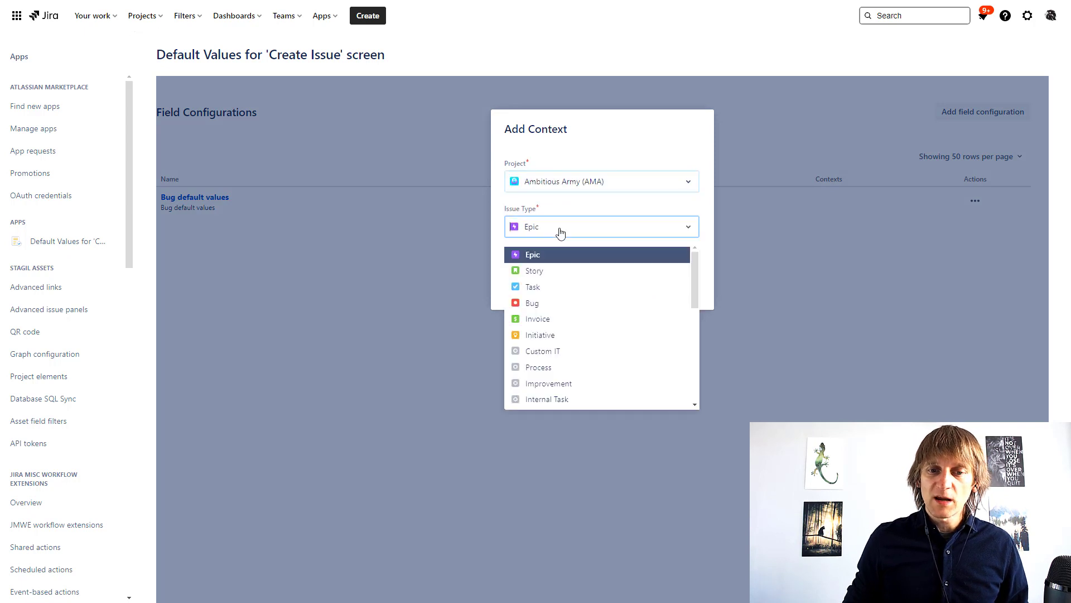
left_click(551, 305)
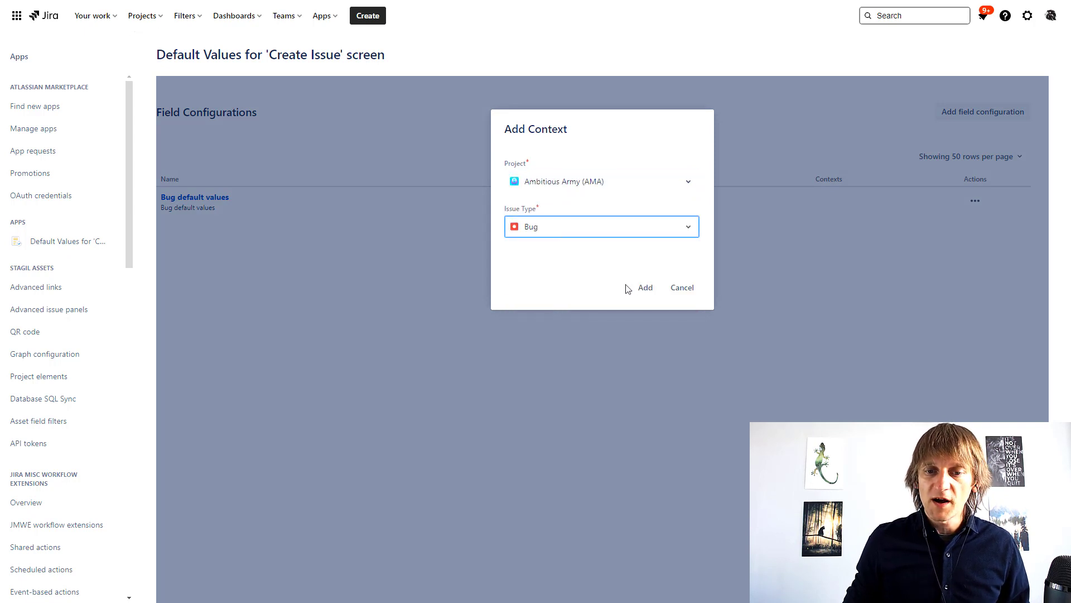
left_click(646, 288)
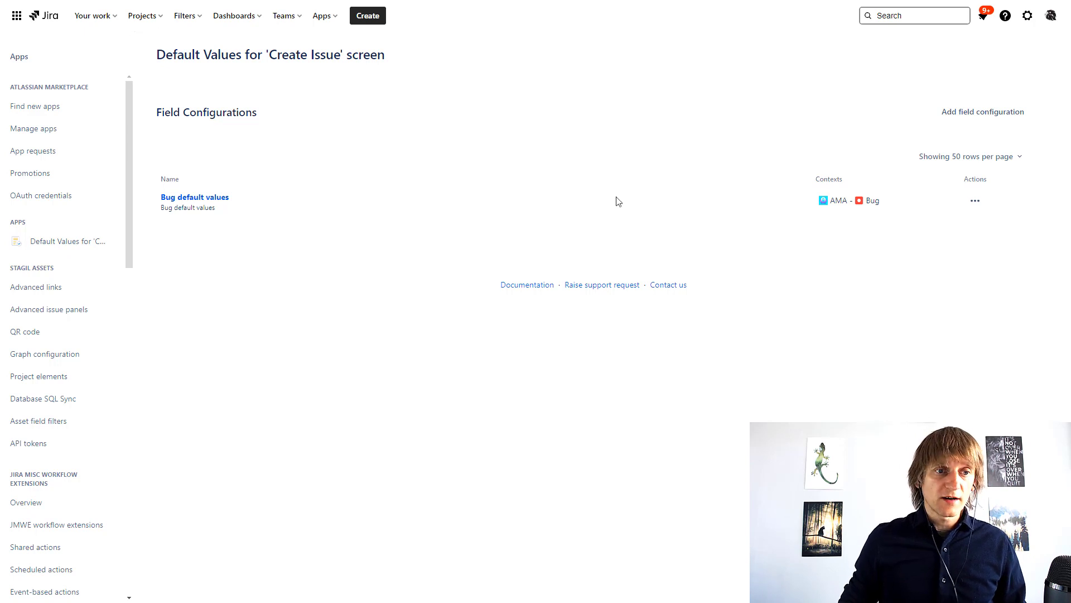
Step: Start a new issue in the Ambitious Army (AMA) project and load the Description template
left_click(146, 16)
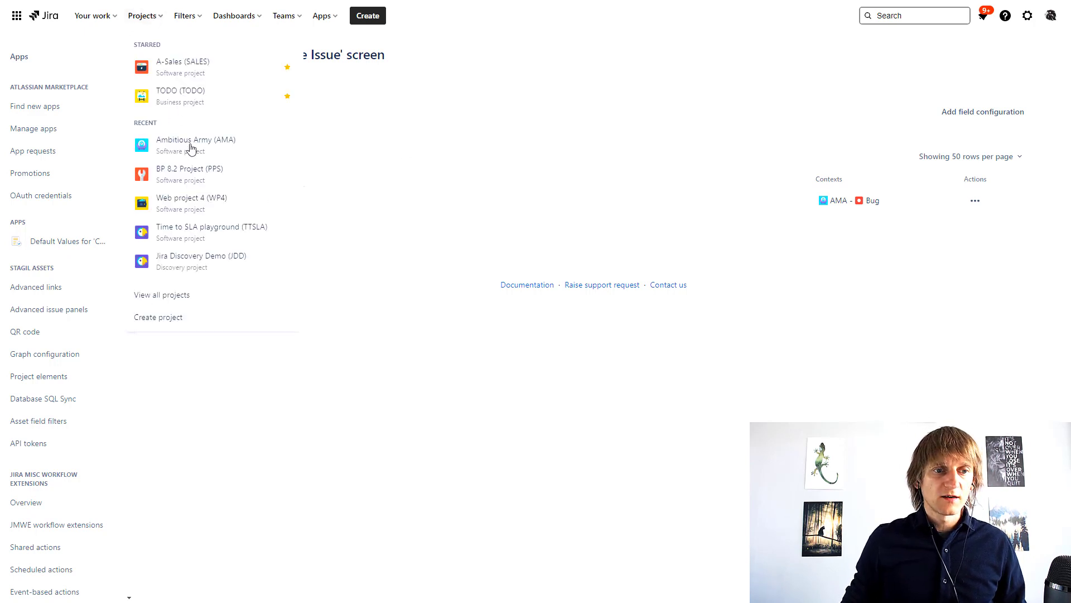
left_click(191, 149)
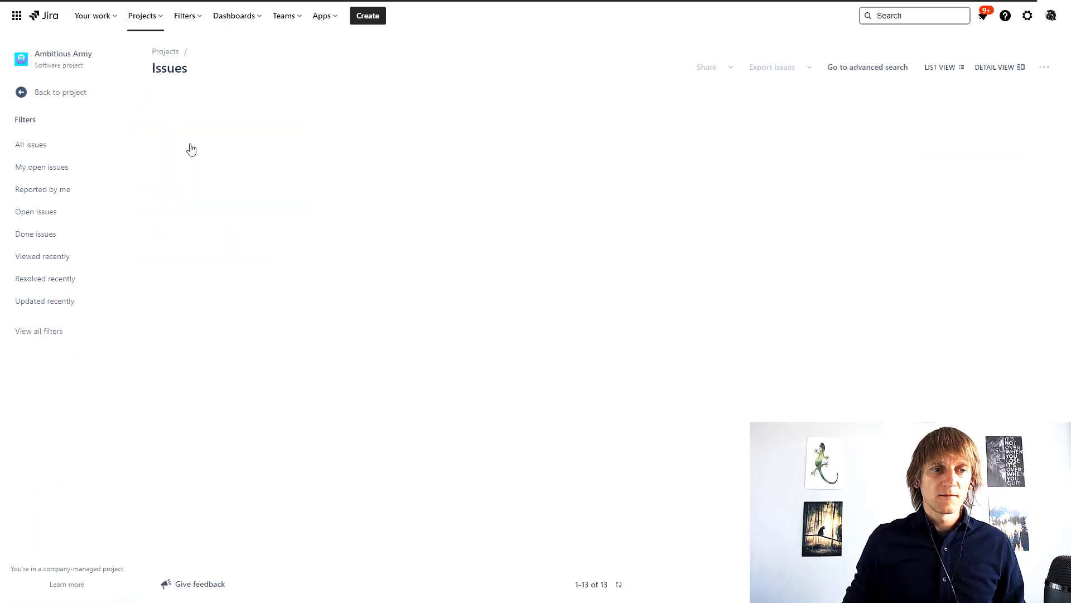
left_click(370, 17)
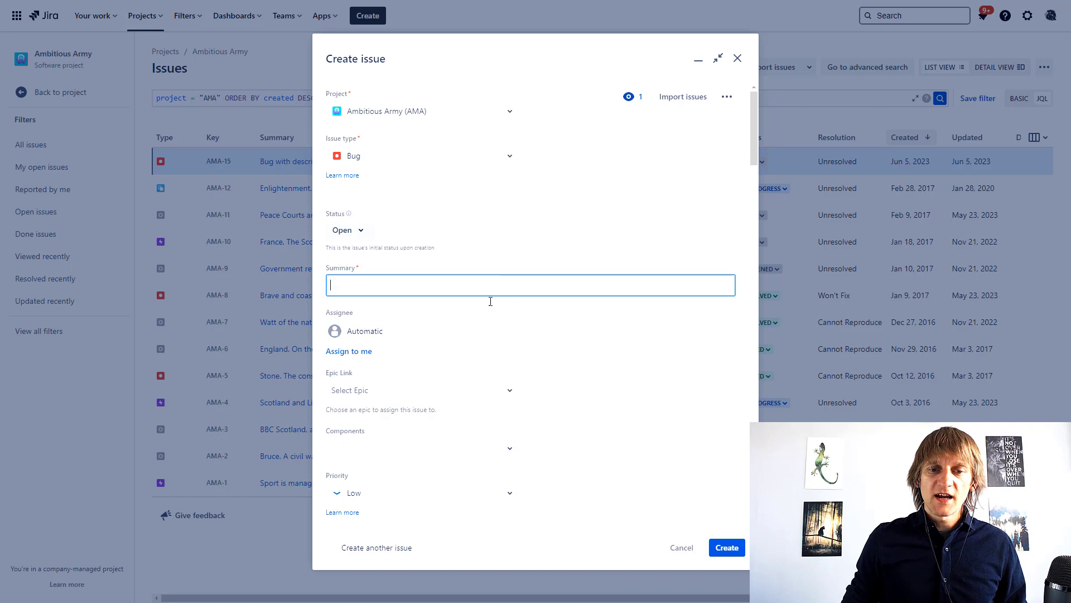
scroll(582, 395, "down", 10)
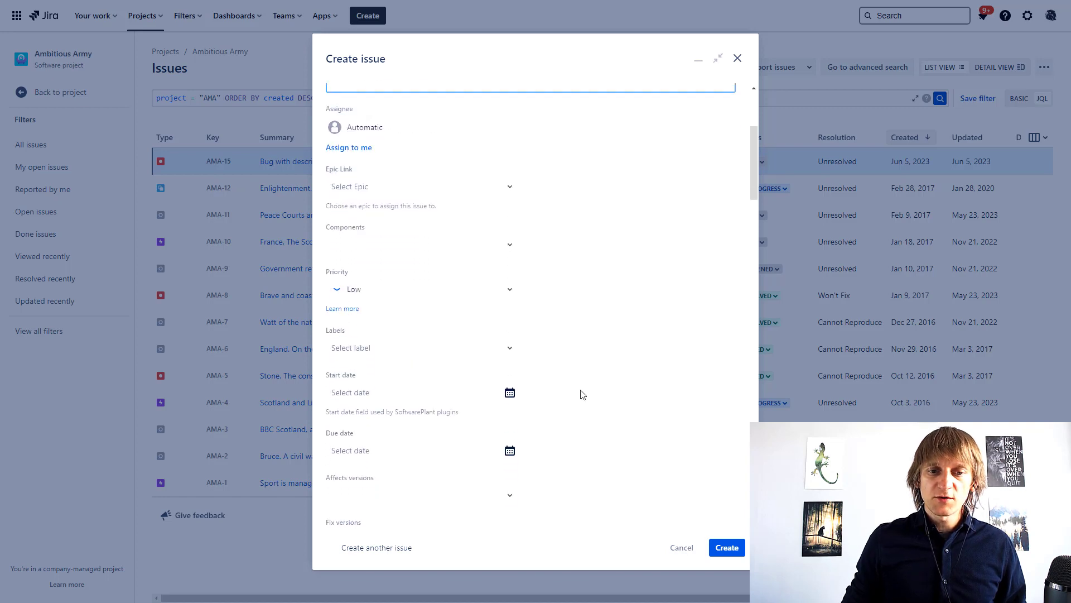
scroll(582, 395, "down", 2)
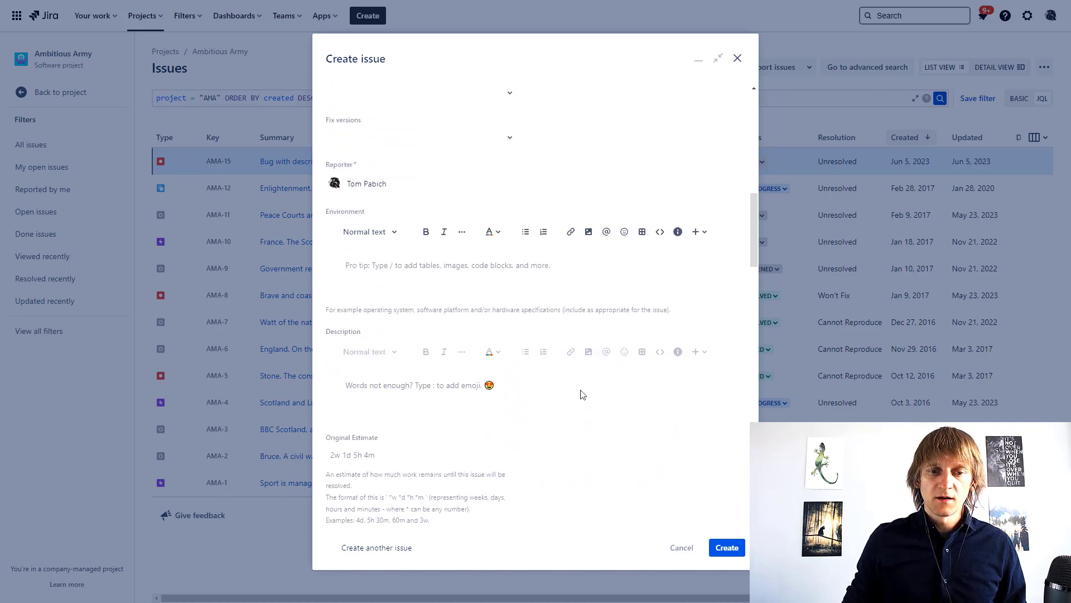
left_click(582, 395)
type("What was the result: What is the expected result: Environment: How to reproduce:")
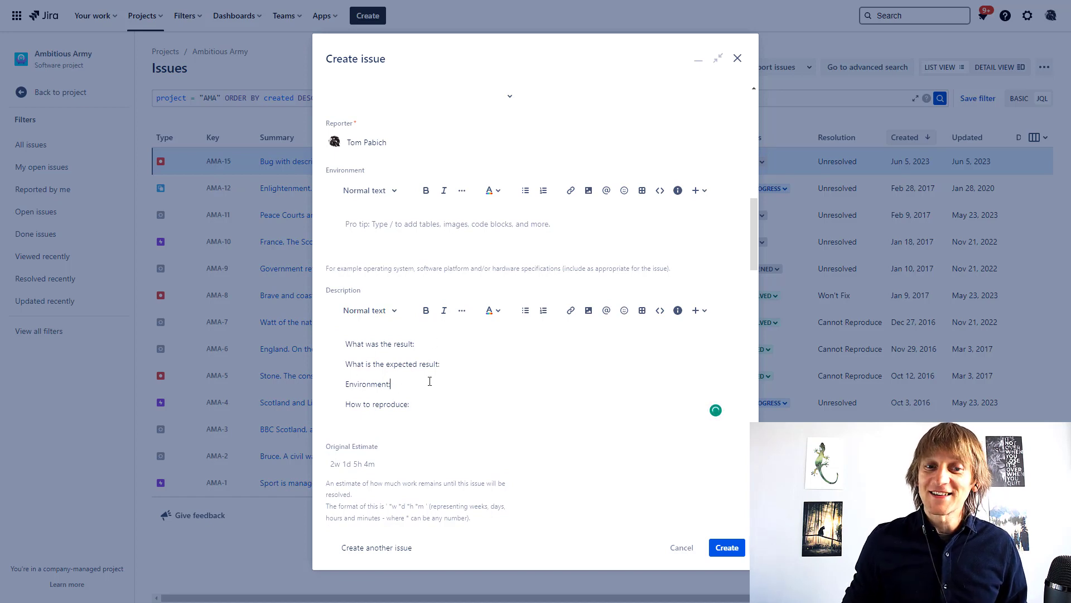
Step: Type test text after the result, expected result, Environment and How to reproduce prompts
left_click(441, 344)
type("jdhkajdhkjcwk")
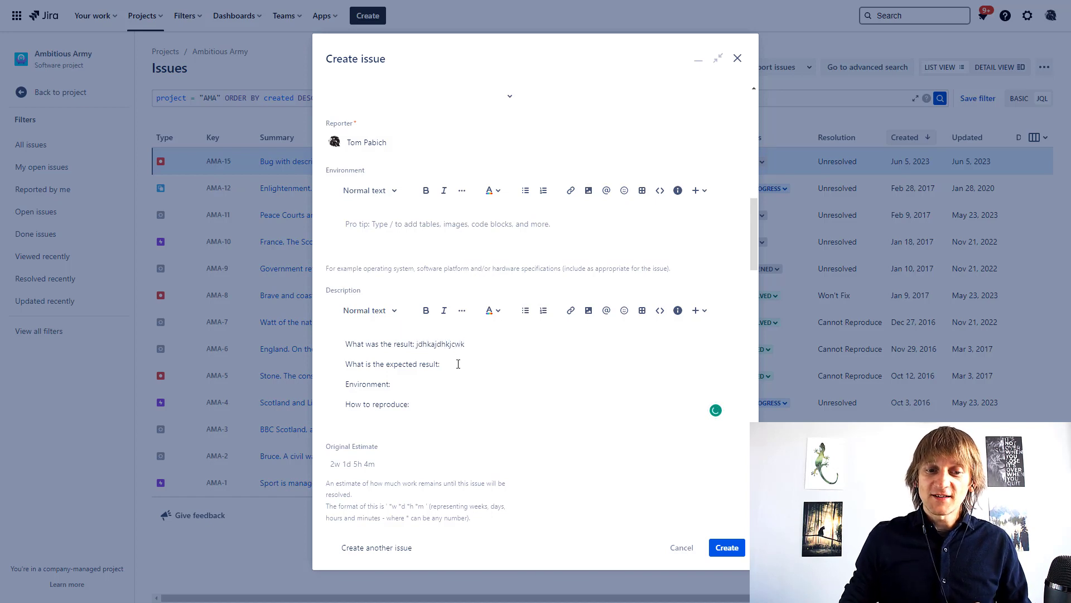
left_click(459, 364)
type("k ")
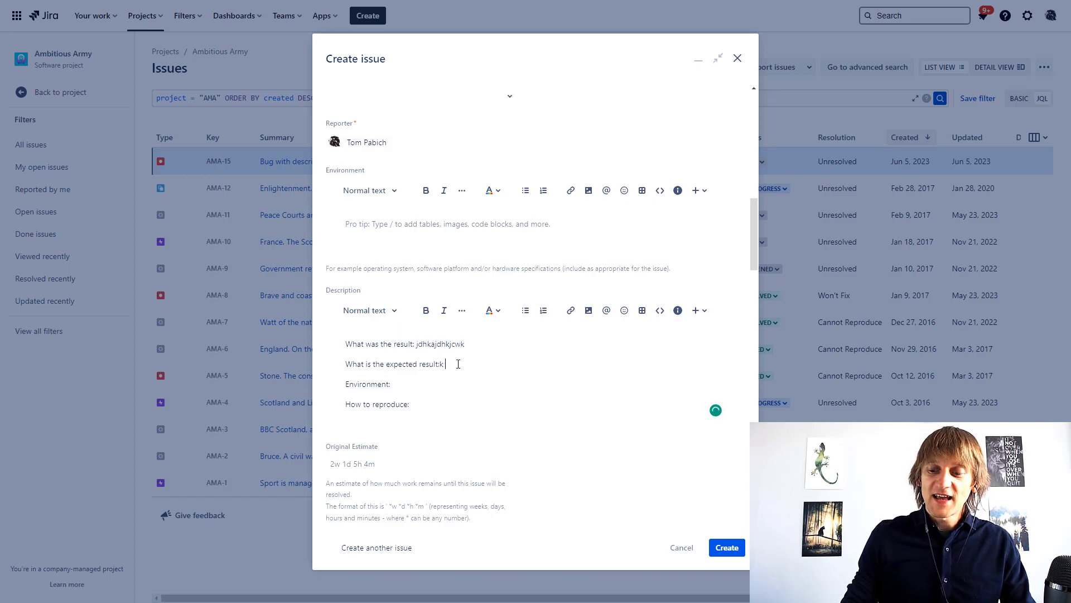
type("kwjhwedjwef")
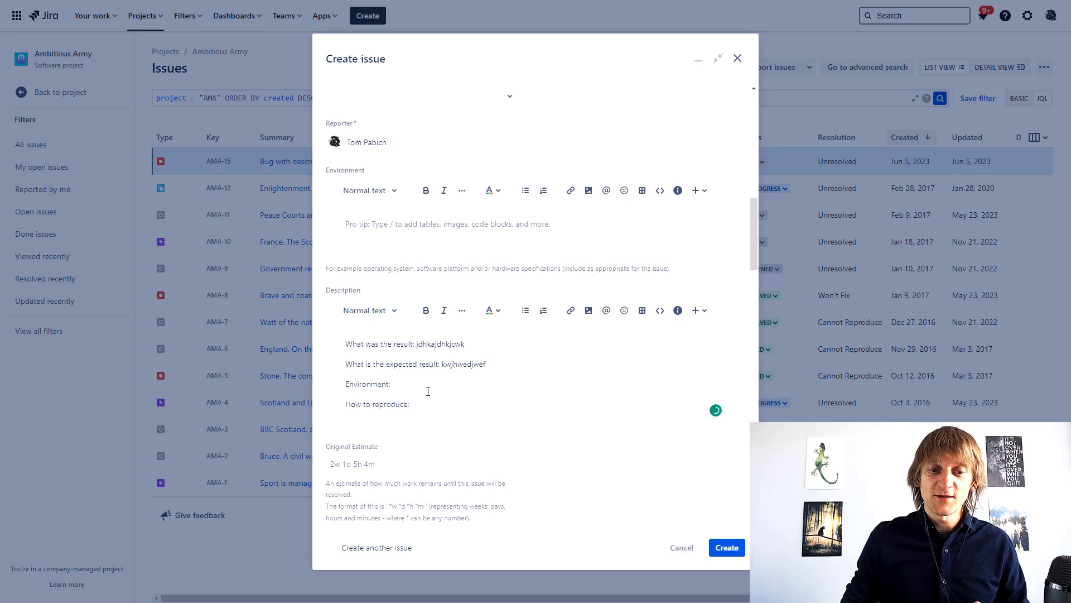
left_click(432, 383)
type("wekrjxhwirh3")
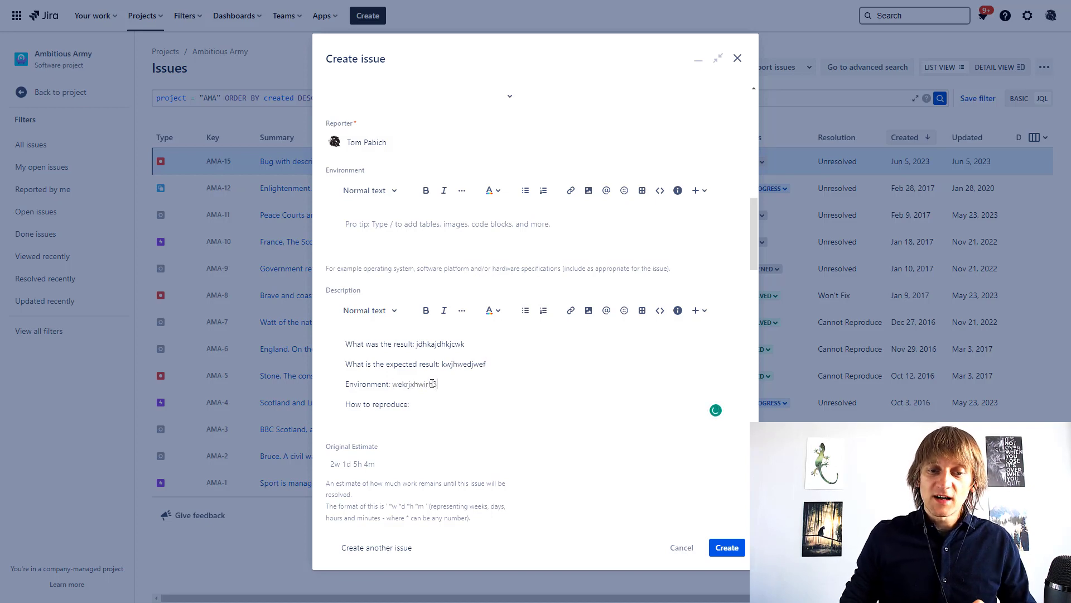
left_click(438, 403)
type("xwkjehxwkfh3f")
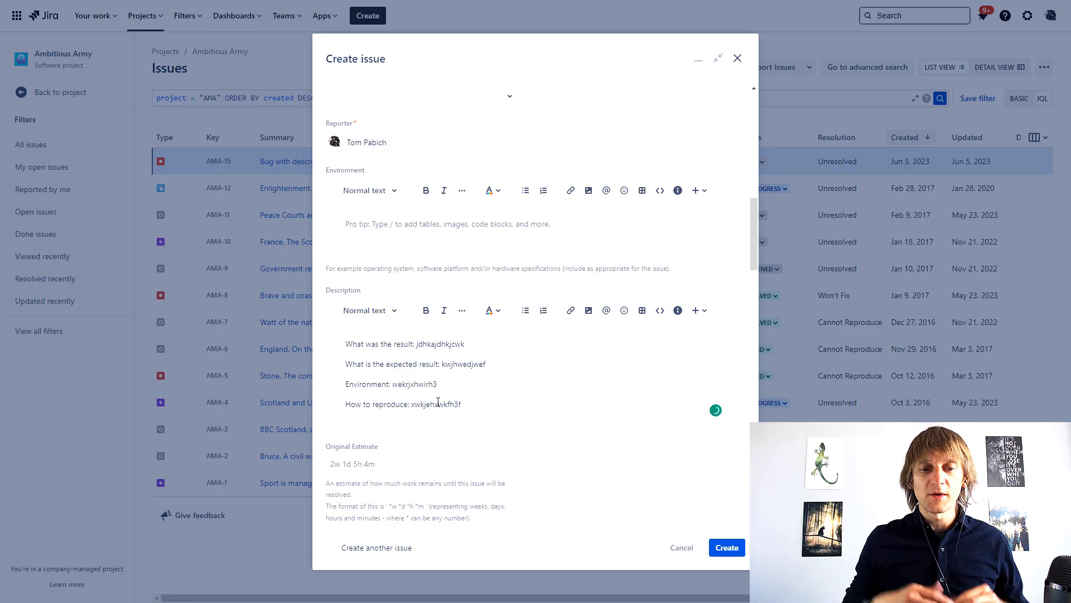